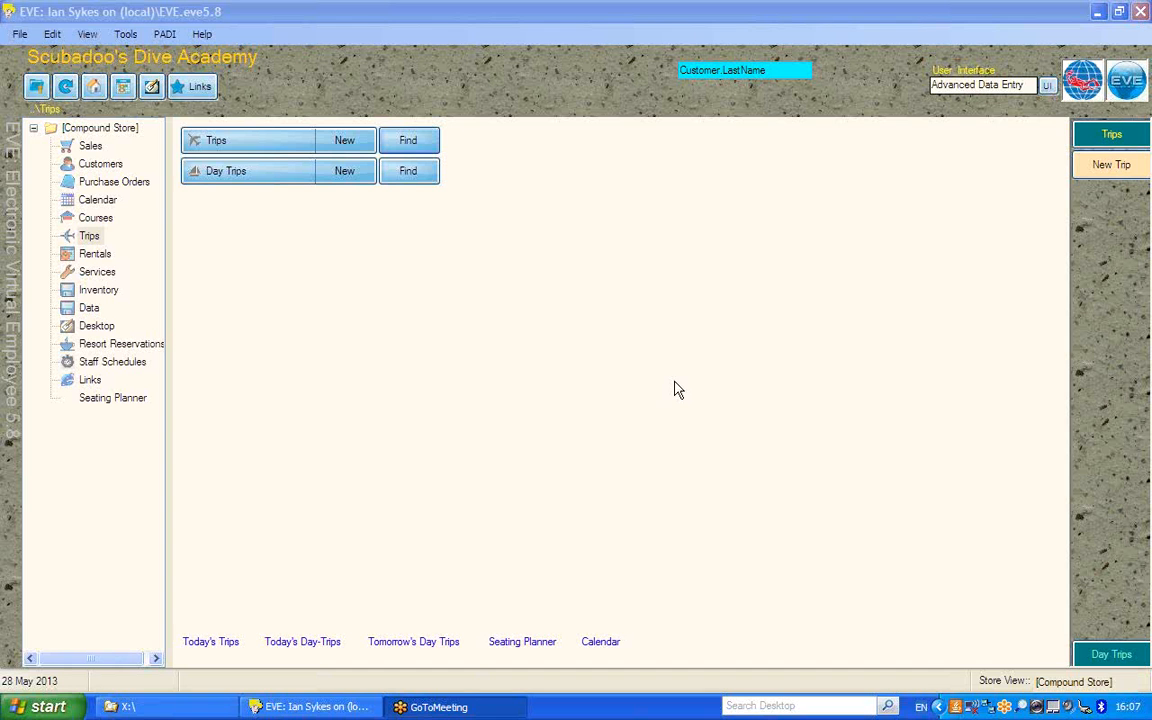
Create a new inventory stock item with the description "Cape Dive Trips" and stock number CDT
click(88, 289)
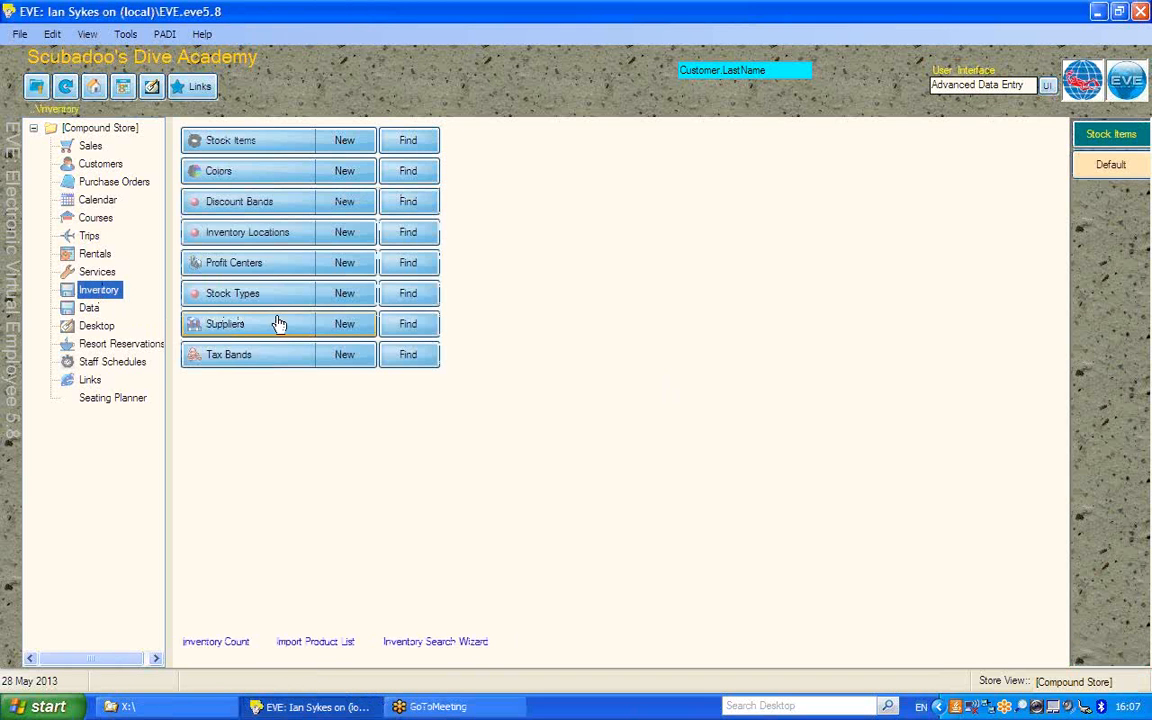
click(344, 140)
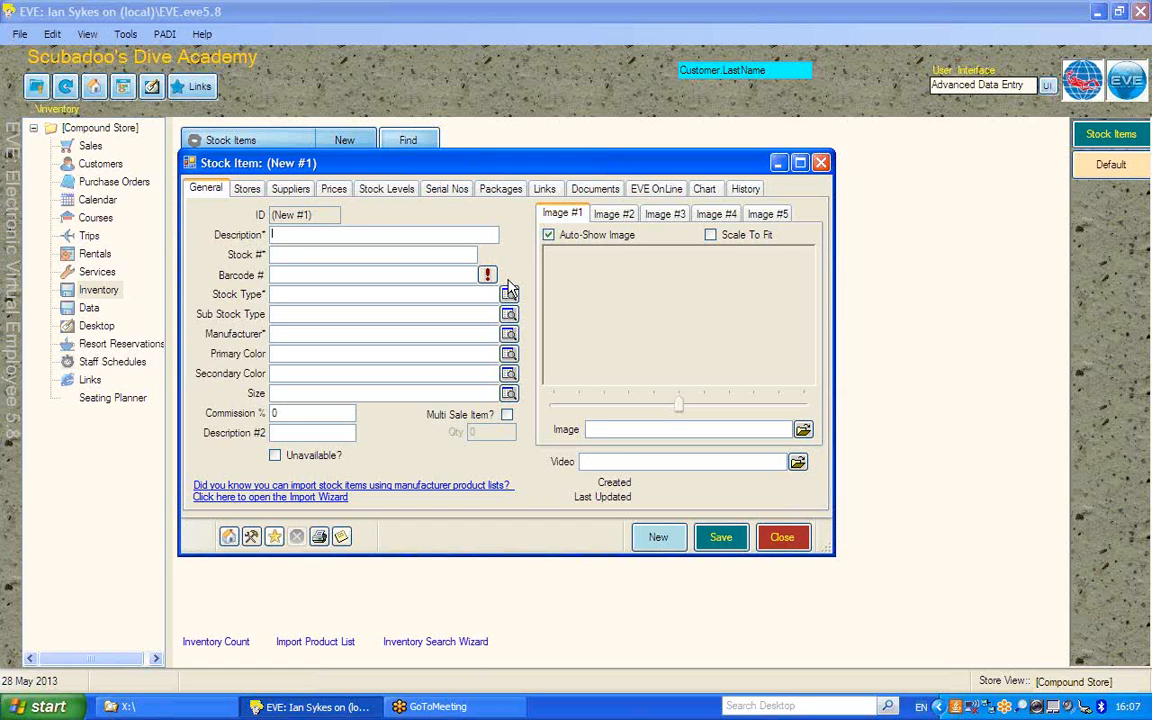
text(Cable)
text(Dive)
text( ")
text(rips)
click(299, 254)
text(CDT)
Set the new item's stock type to Trips and its manufacturer to SCUBADOO LTD
click(292, 291)
text(TR)
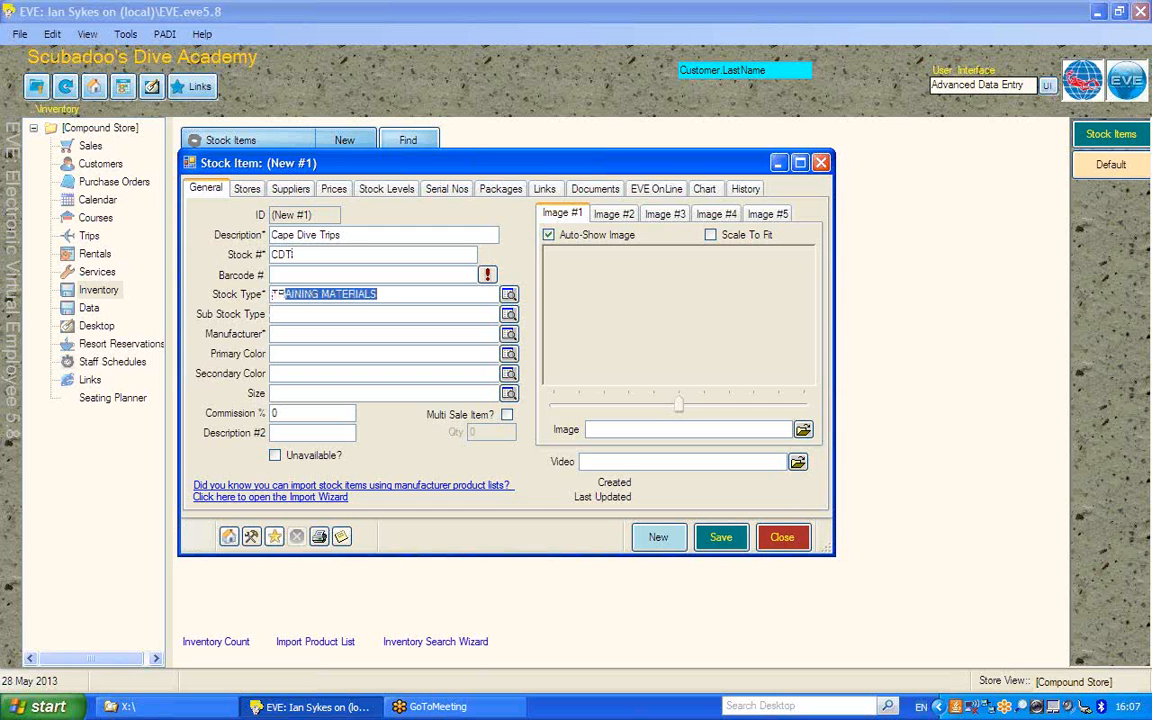
text(I)
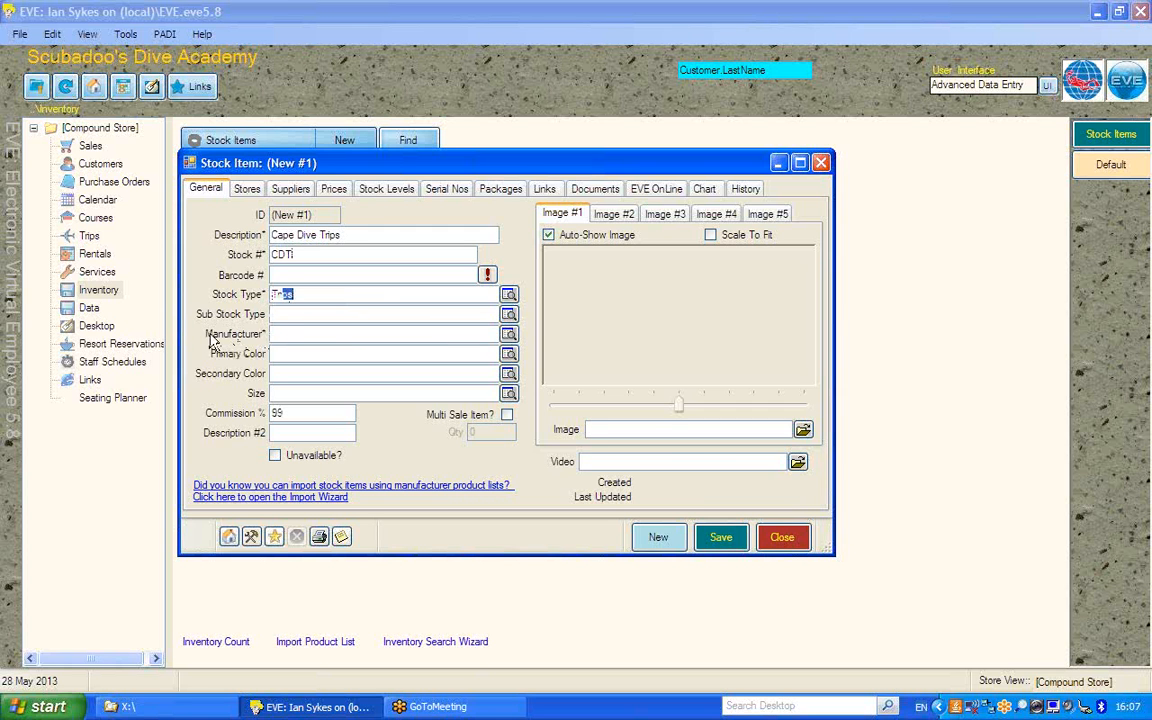
click(277, 333)
text(Sc)
key(Down)
key(Down)
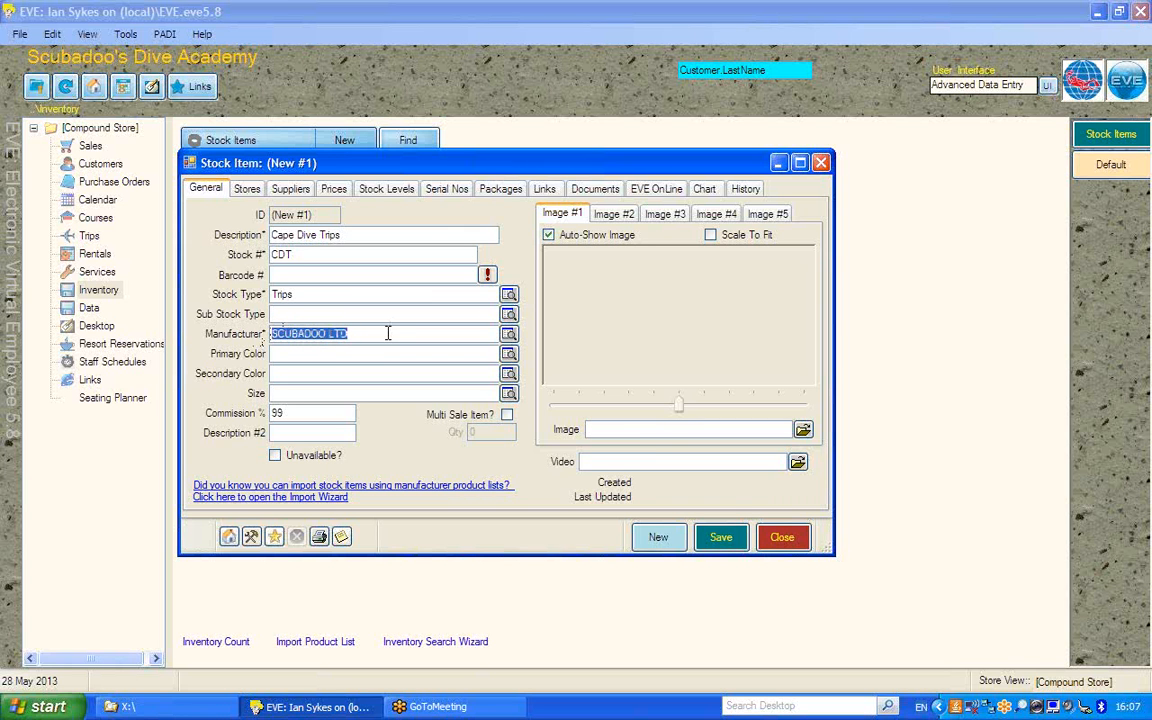
click(320, 293)
double_click(320, 293)
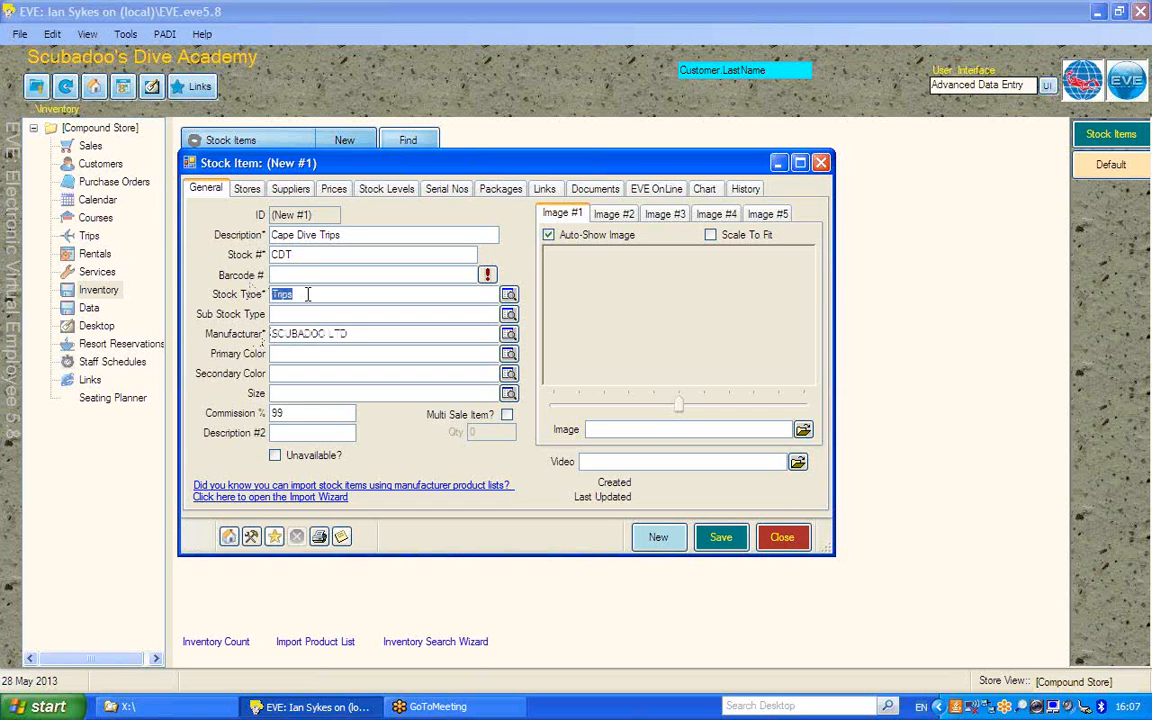
key(shift+Tab)
key(shift+Tab)
key(shift+Tab)
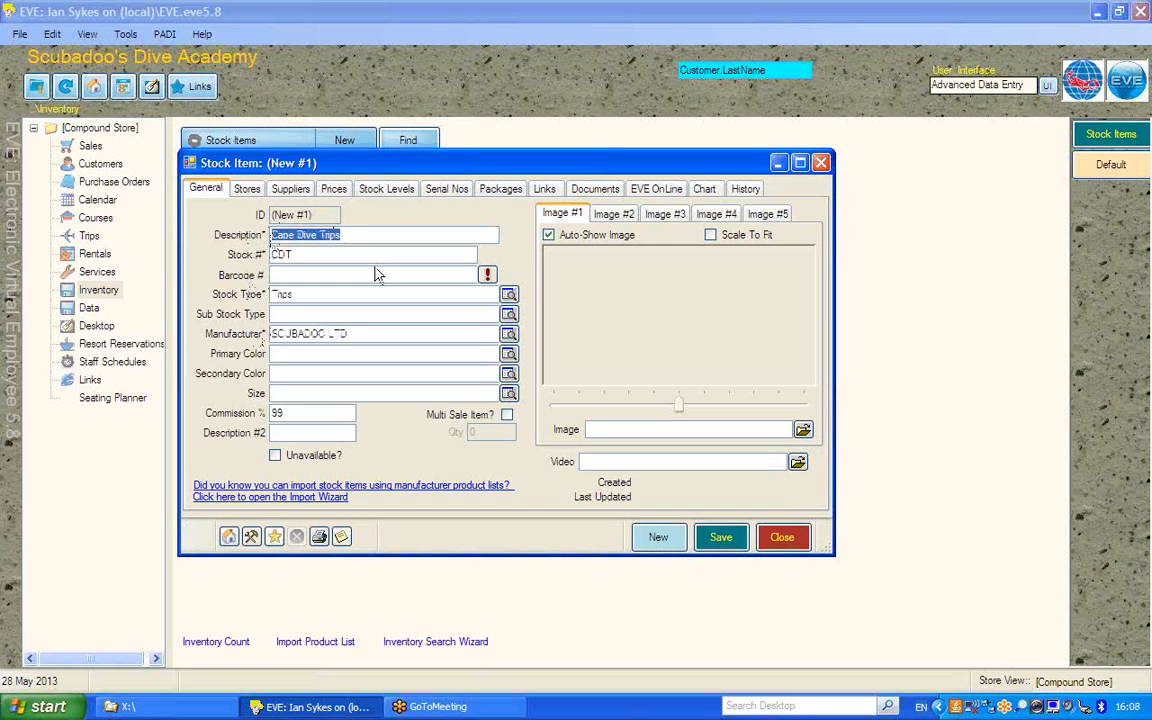
Set the item's Retail price for the Scubadoo's store to £78.00 including tax
click(335, 190)
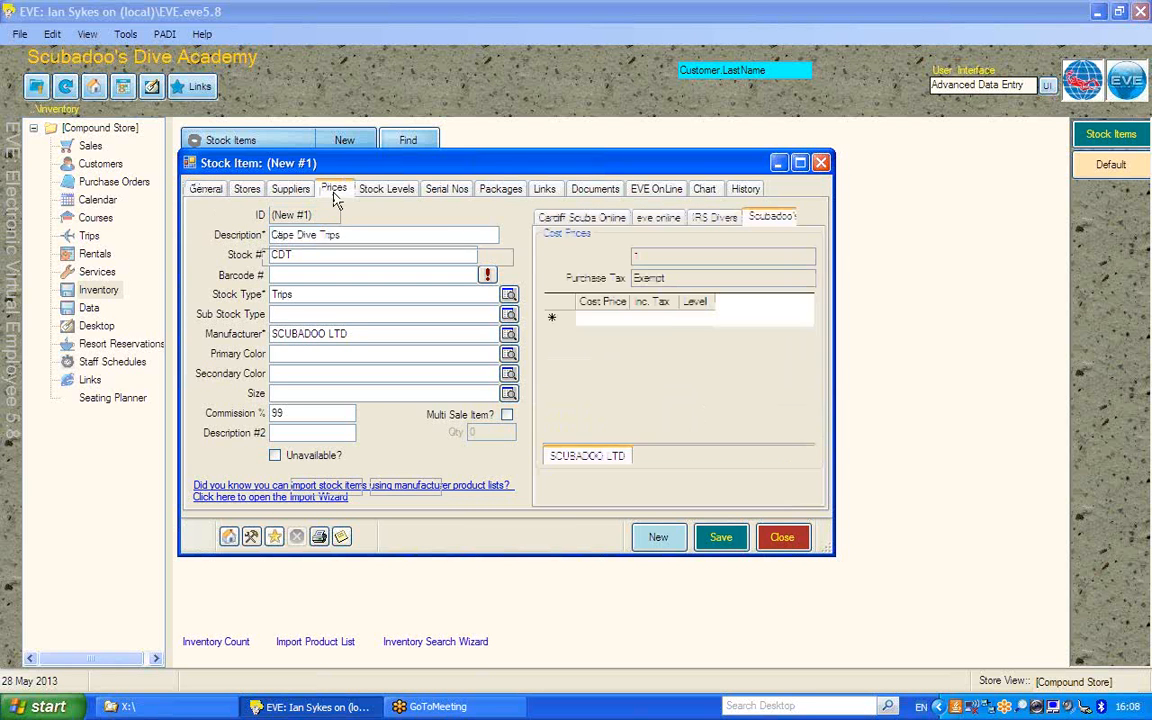
click(375, 218)
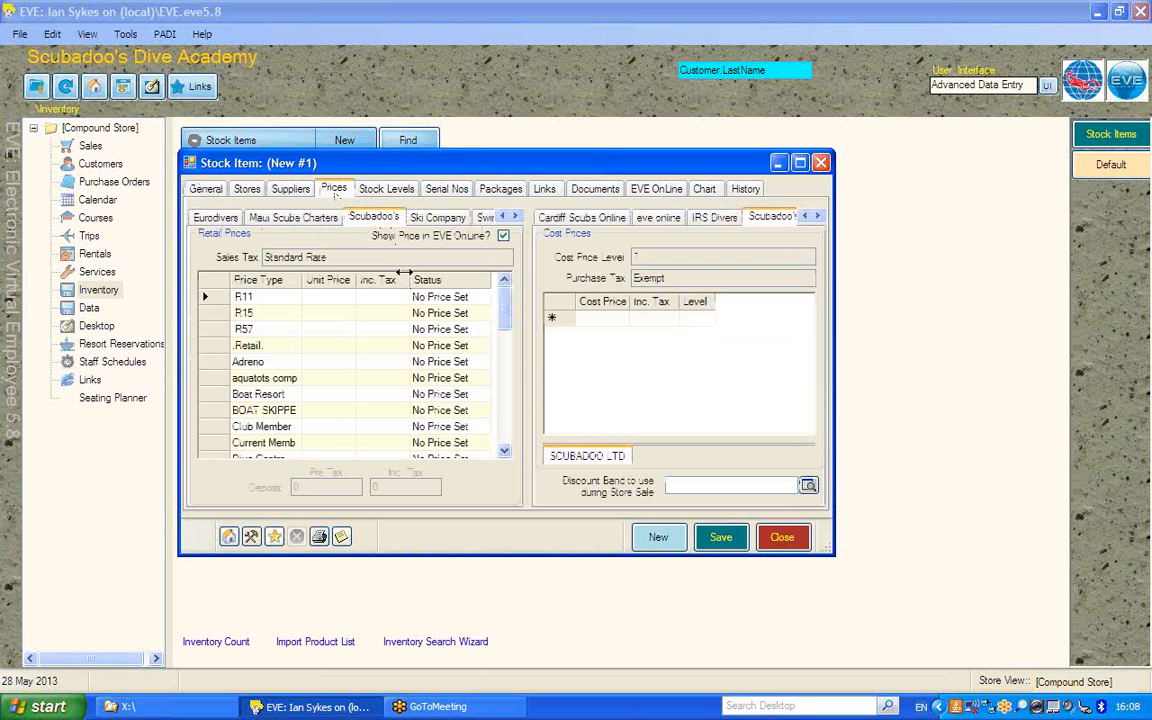
click(368, 344)
text(78)
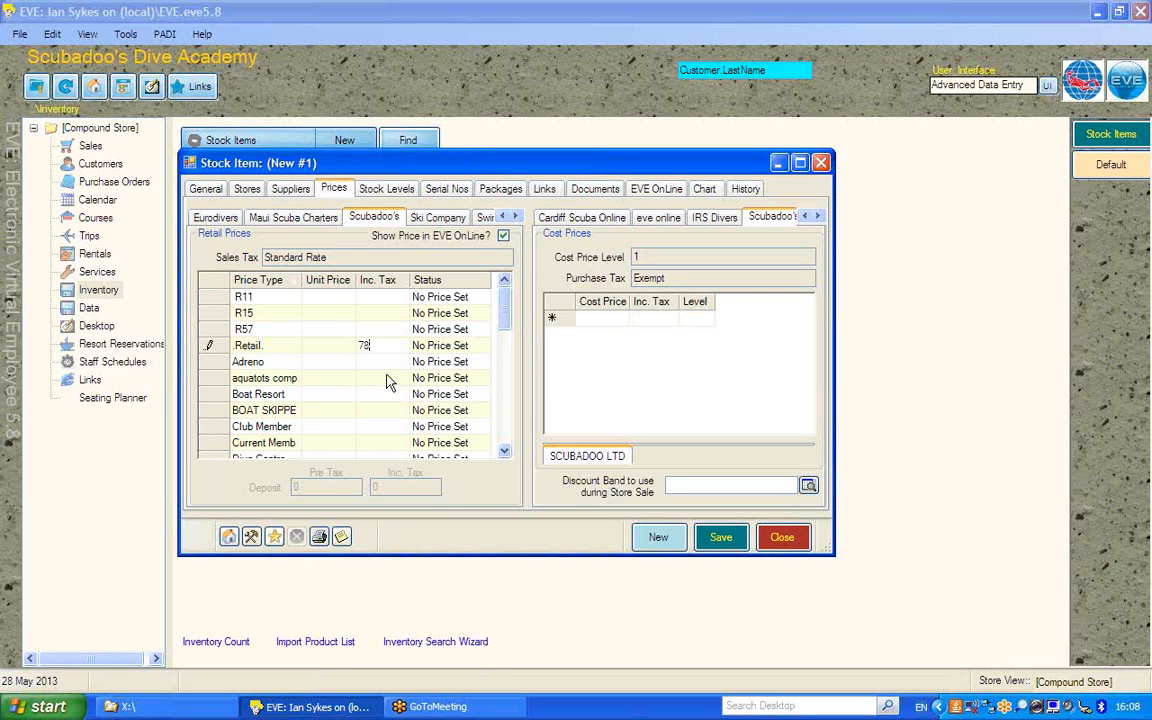
click(318, 345)
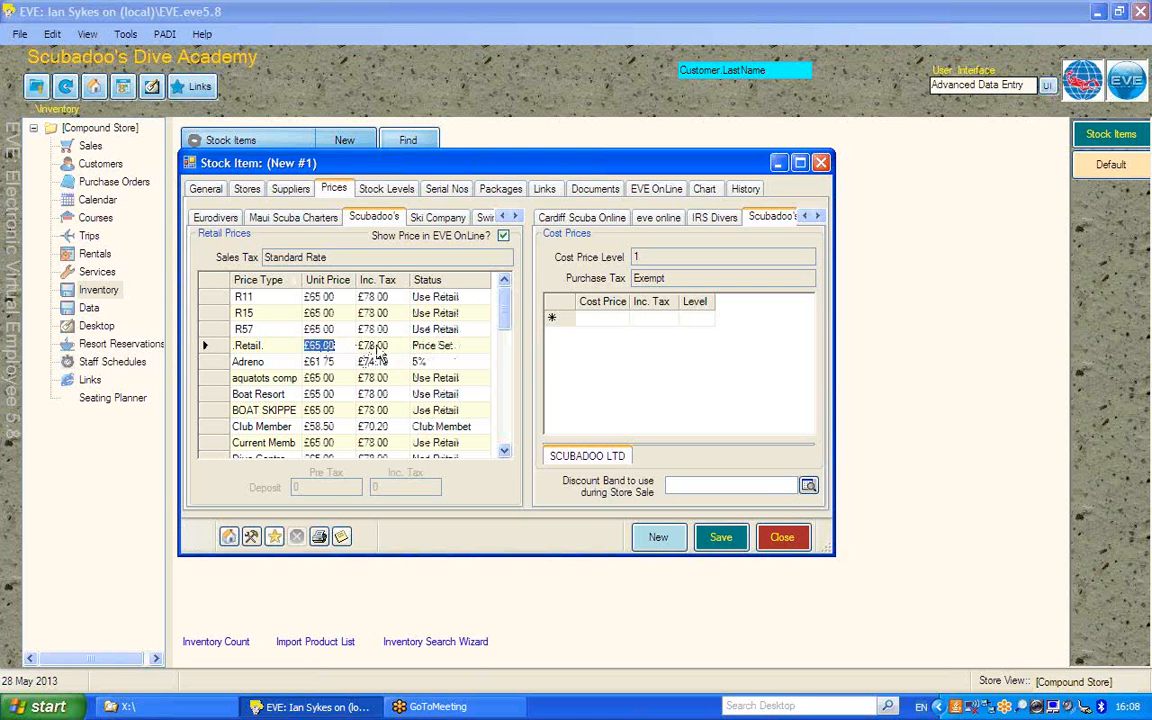
Turn off stock level maintenance and the option to add the item to purchase orders
click(370, 189)
click(375, 248)
click(270, 244)
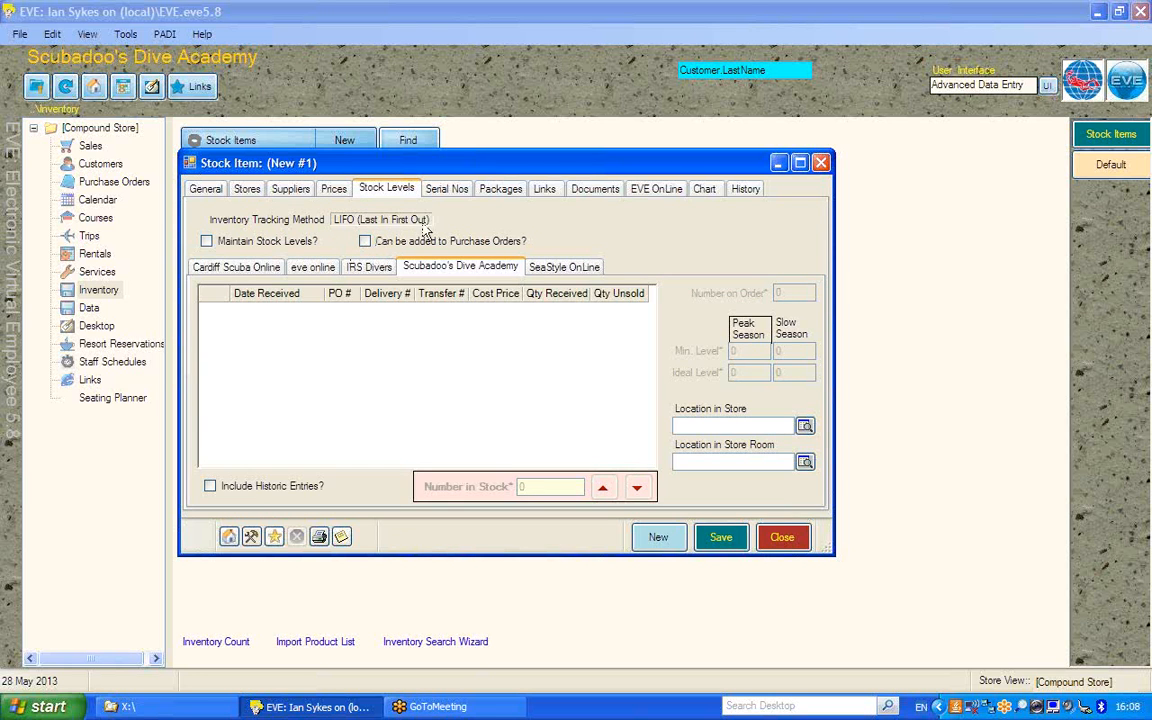
Set the item's special handling to Day Trips and enable the rules for automatic linking
click(544, 190)
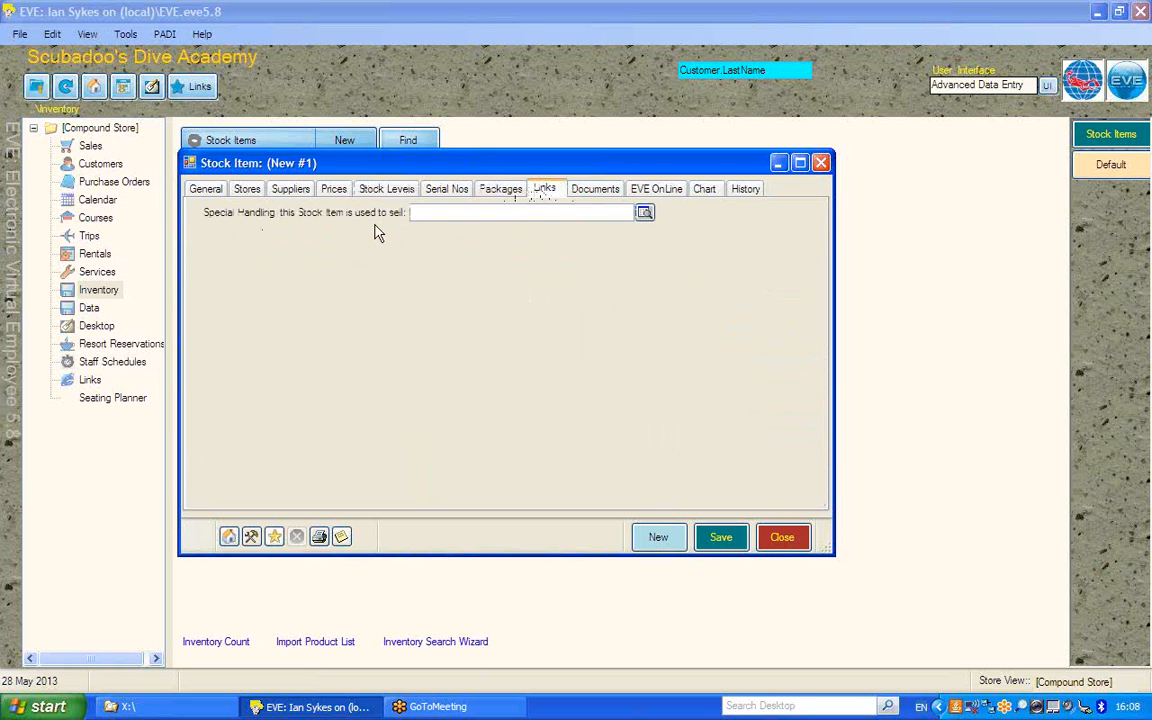
click(644, 212)
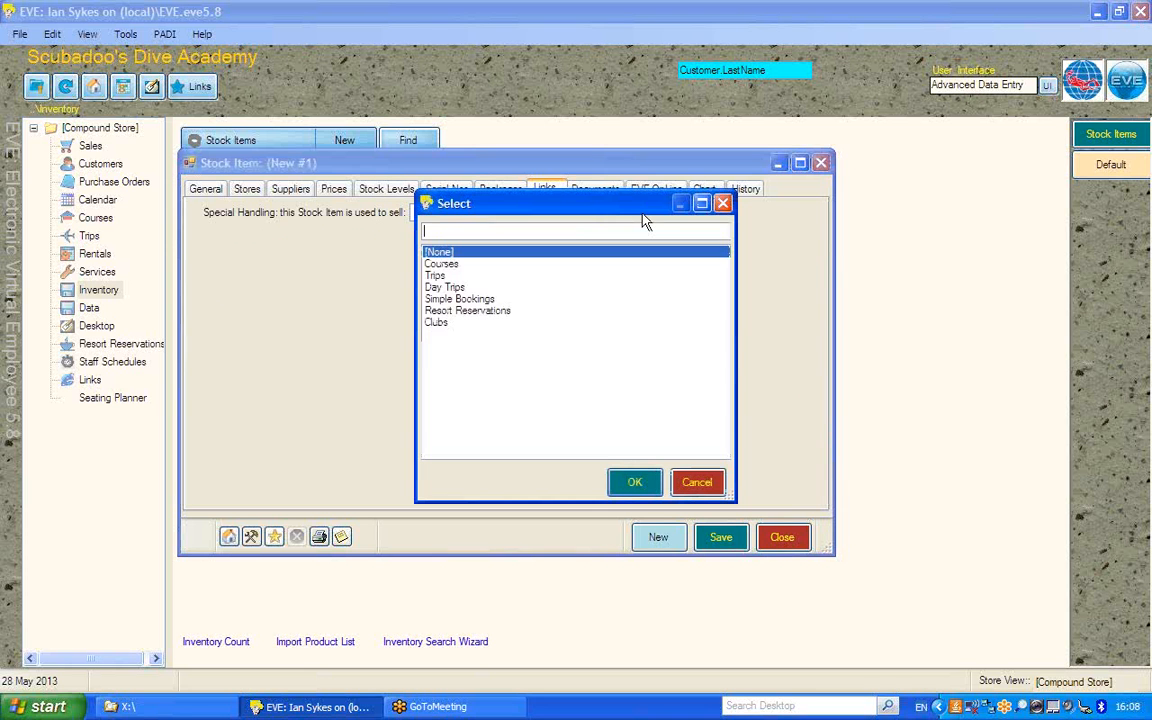
double_click(455, 288)
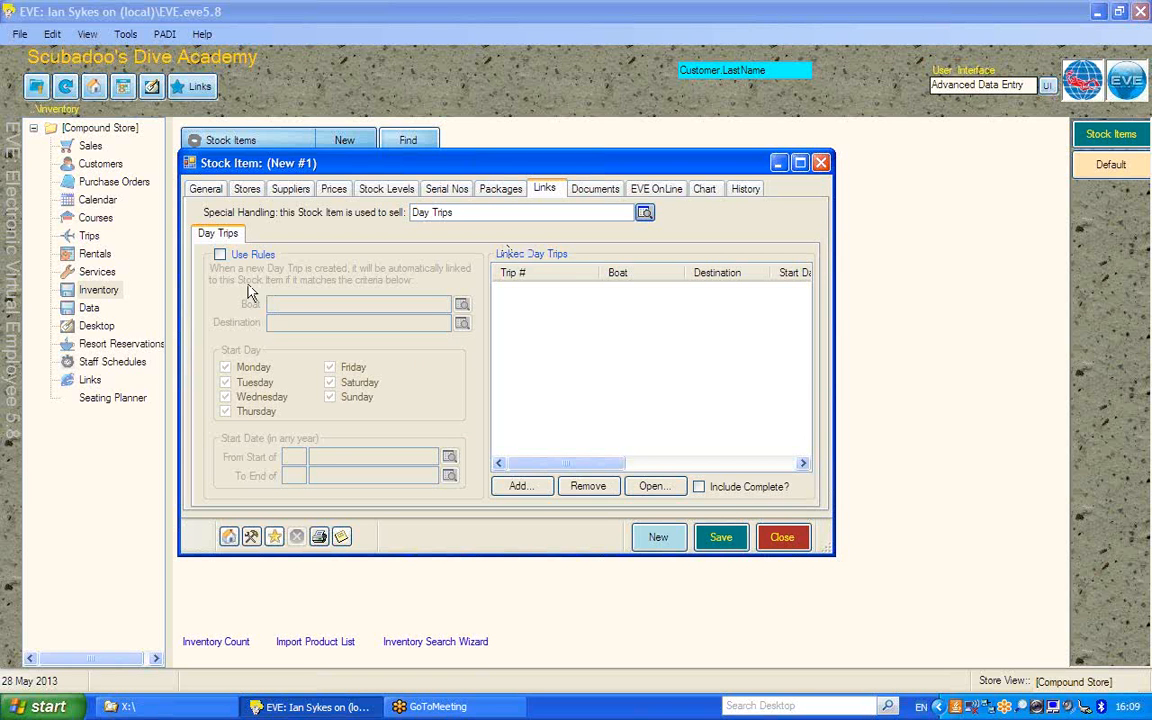
click(220, 255)
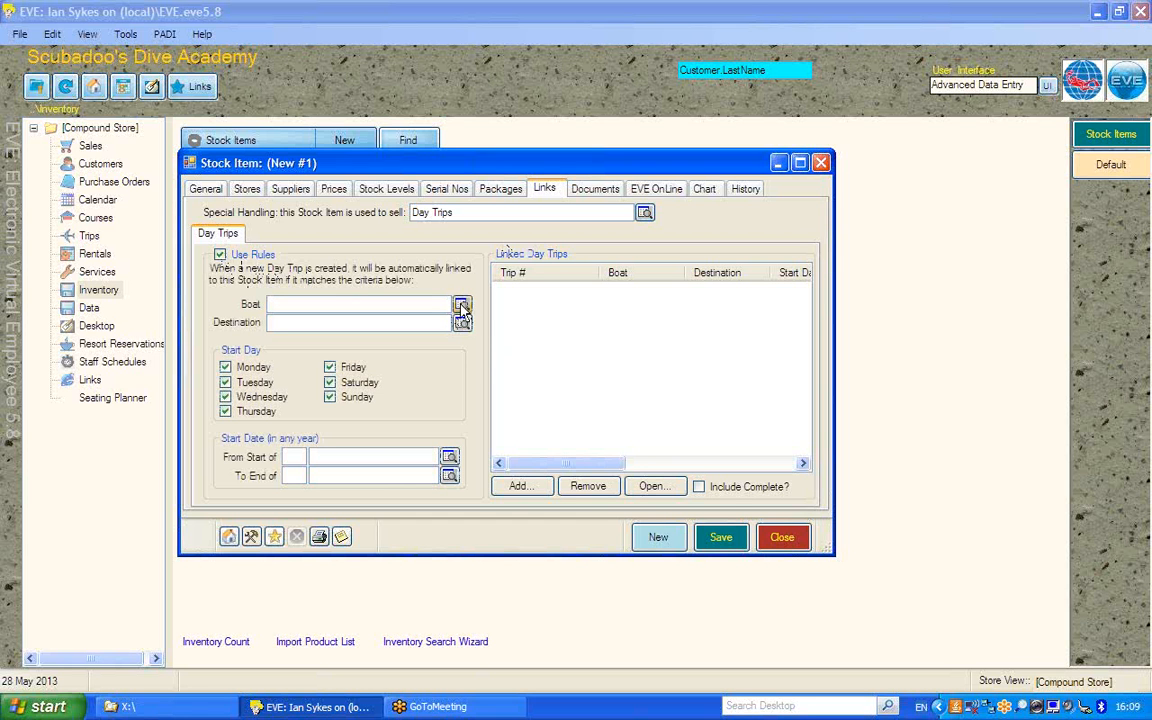
Choose Cape Dive 1 as the linking rule's boat, and clear the boat again
click(462, 308)
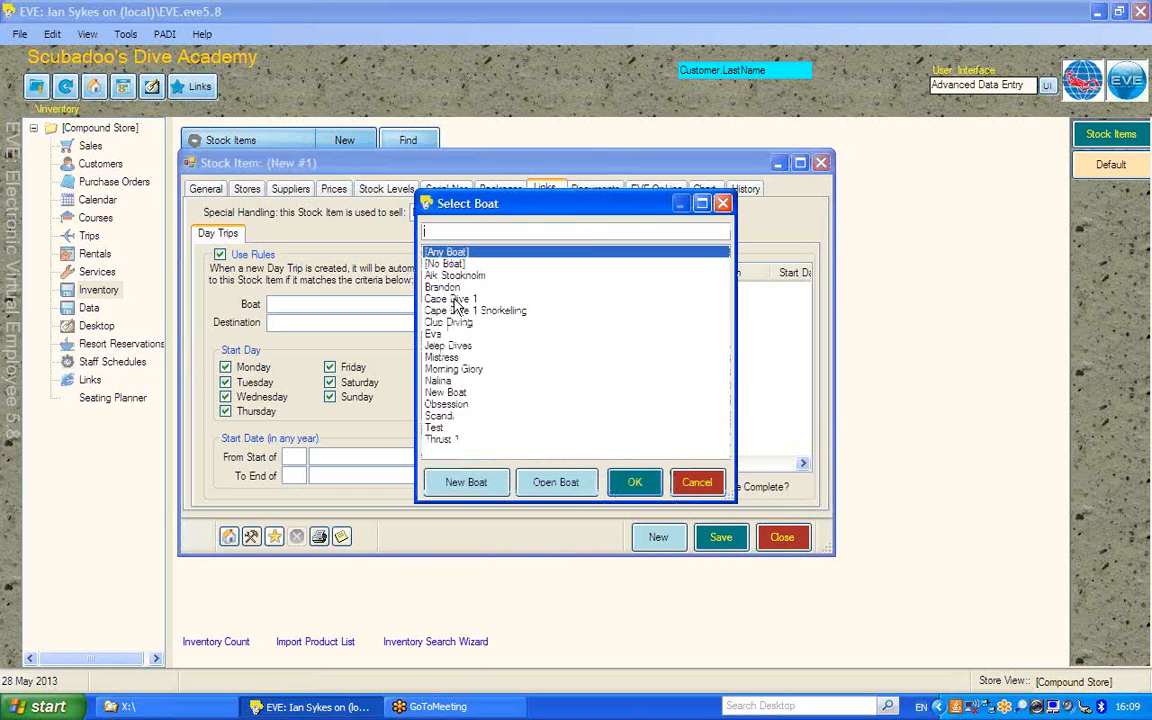
double_click(454, 300)
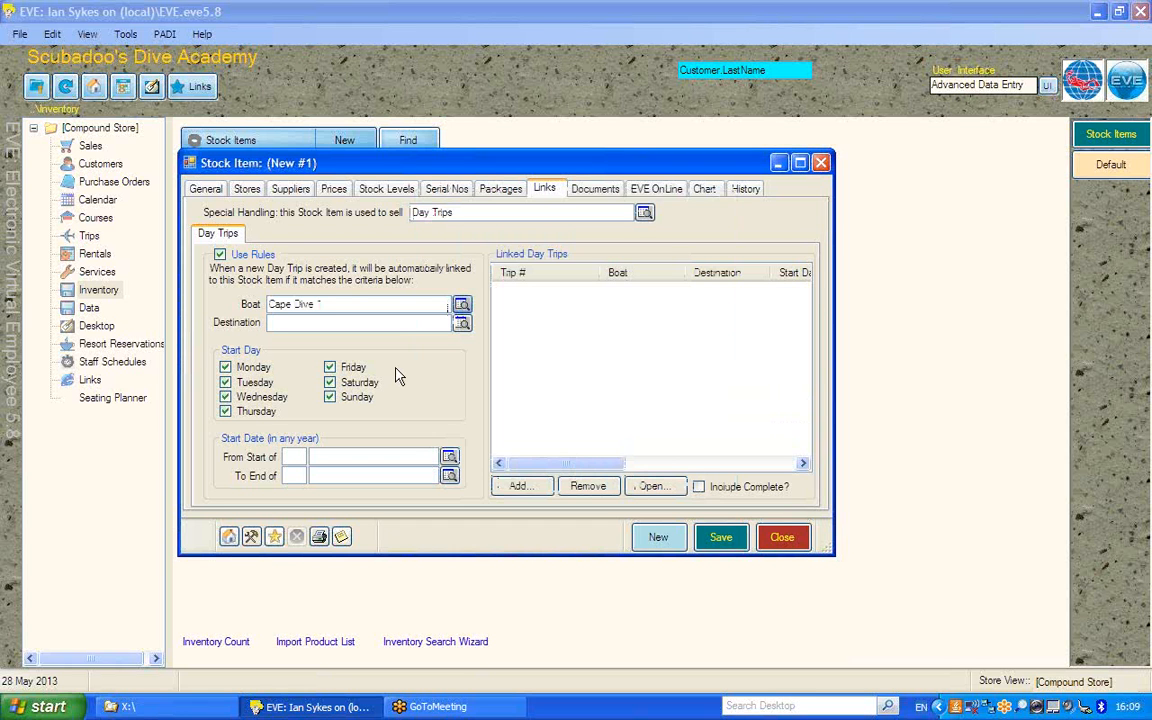
drag(325, 304, 218, 304)
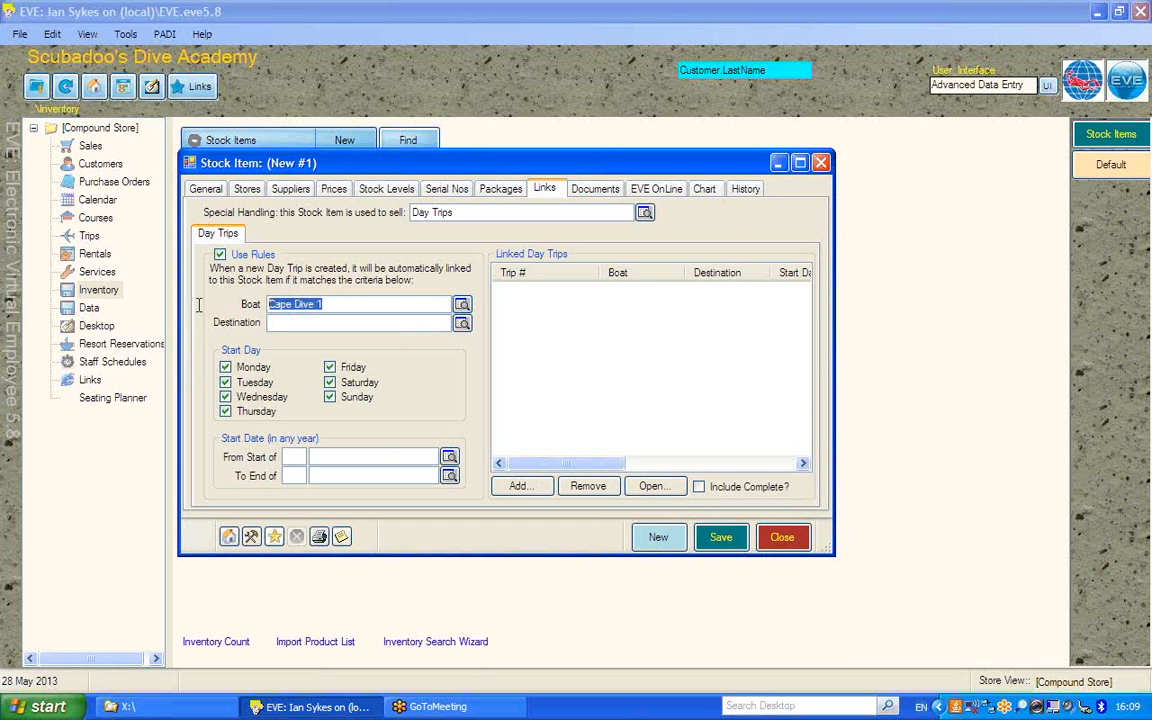
key(Delete)
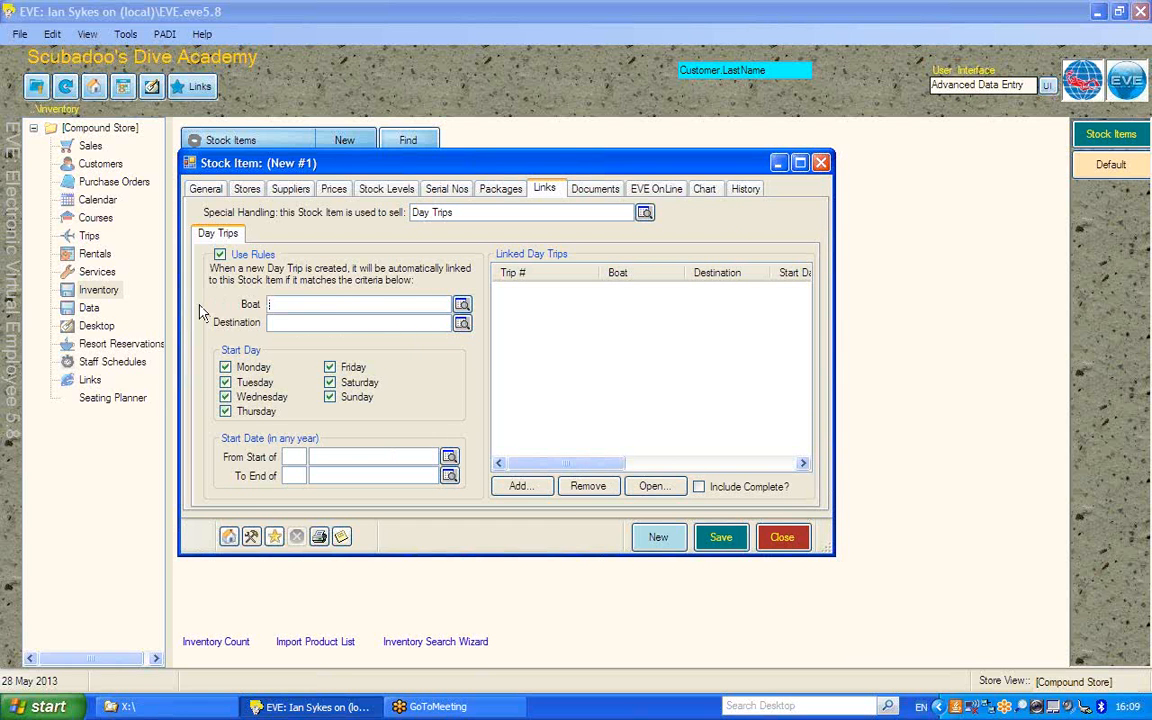
Set the linking rule's destination to CORNWALL and its boat to Cape Dive 1
click(461, 322)
double_click(458, 392)
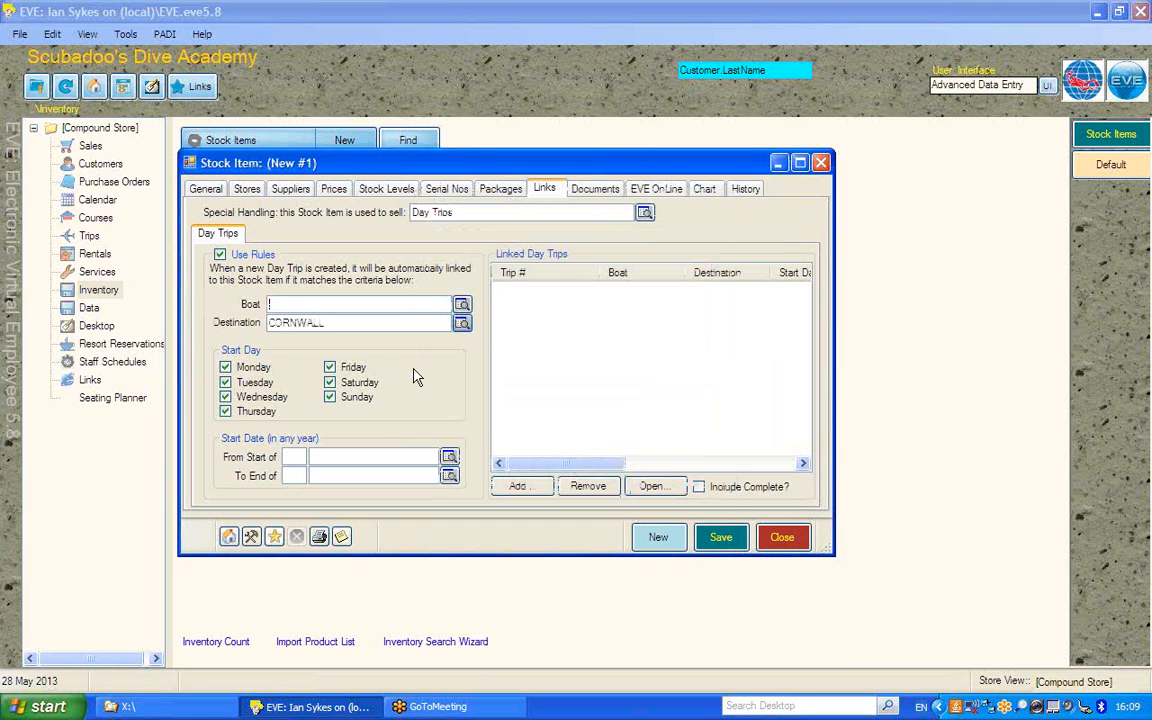
click(462, 304)
double_click(461, 302)
Try excluding individual start days from the linking rule, and re-enable all seven days
click(330, 383)
click(330, 397)
click(330, 397)
click(330, 383)
click(330, 367)
click(225, 367)
click(225, 382)
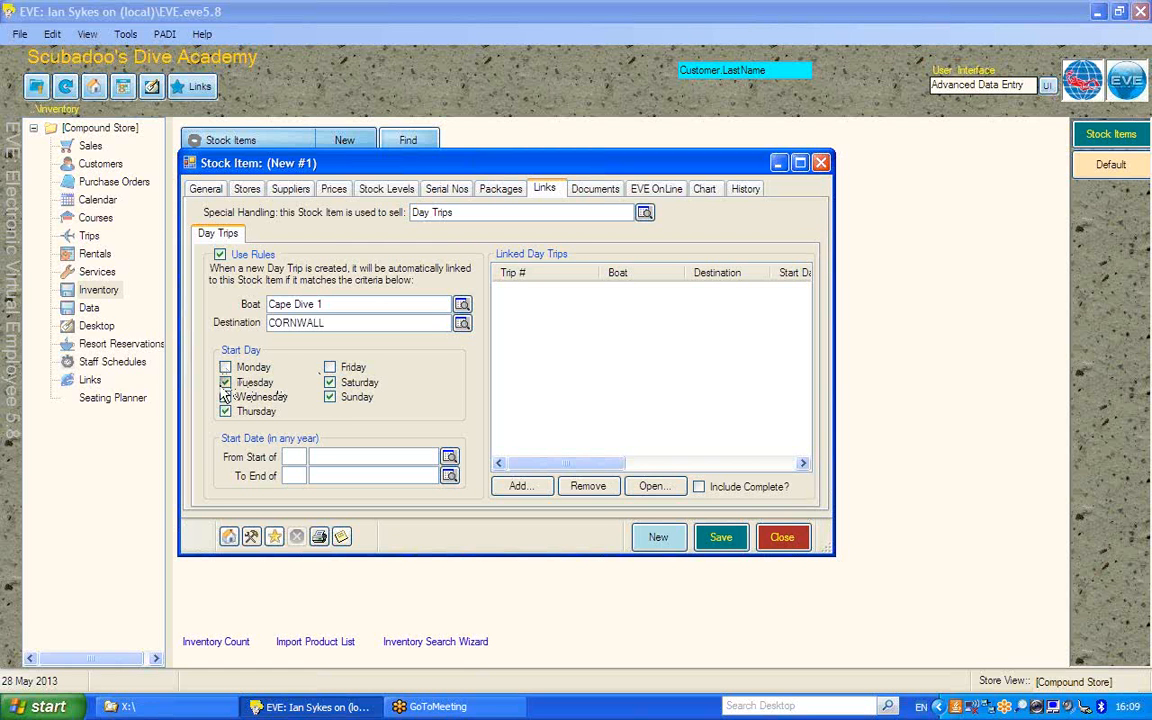
click(225, 397)
click(225, 411)
click(330, 367)
click(225, 367)
click(225, 382)
click(225, 397)
click(225, 411)
Enter 1 January as the rule's starting date, and clear the date again
click(293, 457)
click(450, 456)
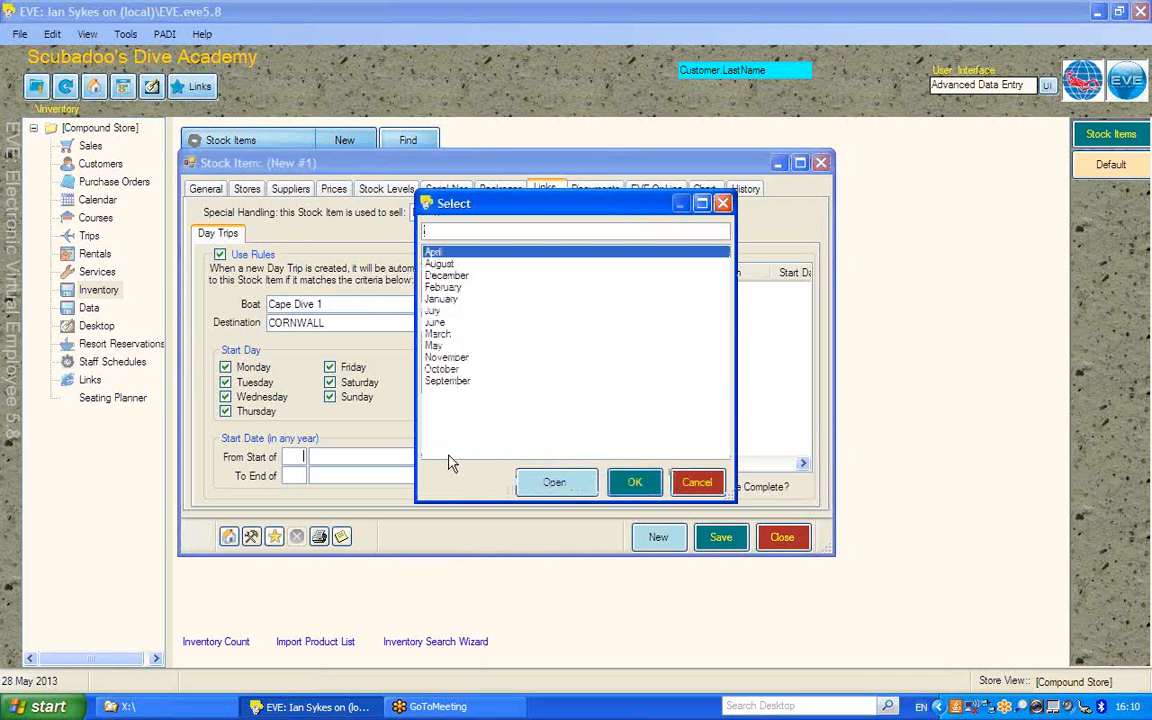
double_click(440, 299)
text(1)
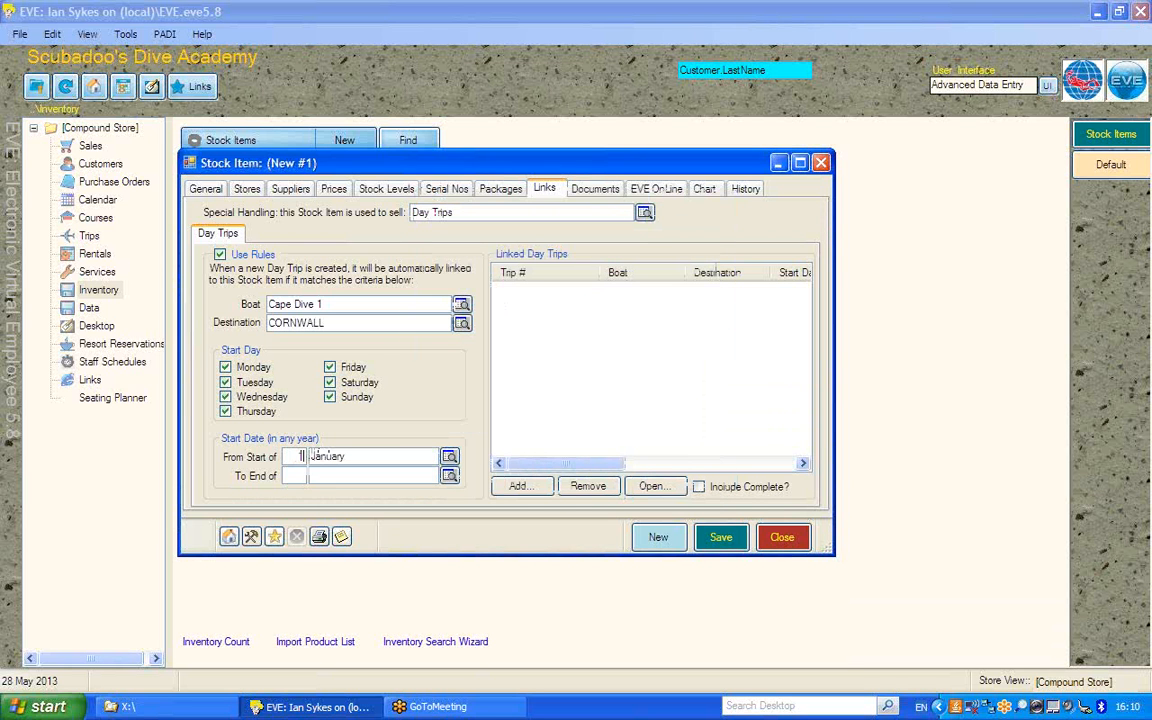
key(BackSpace)
drag(375, 457, 285, 455)
key(BackSpace)
Review the stock item's general details, prices and stock level settings
click(196, 188)
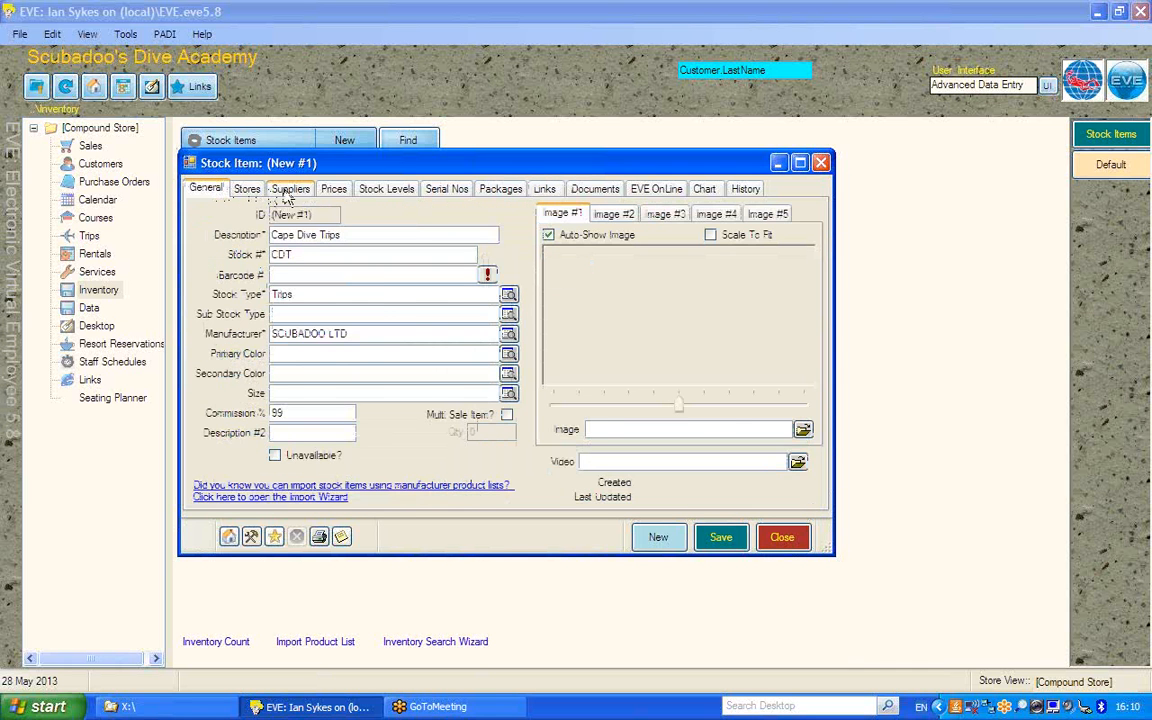
click(333, 189)
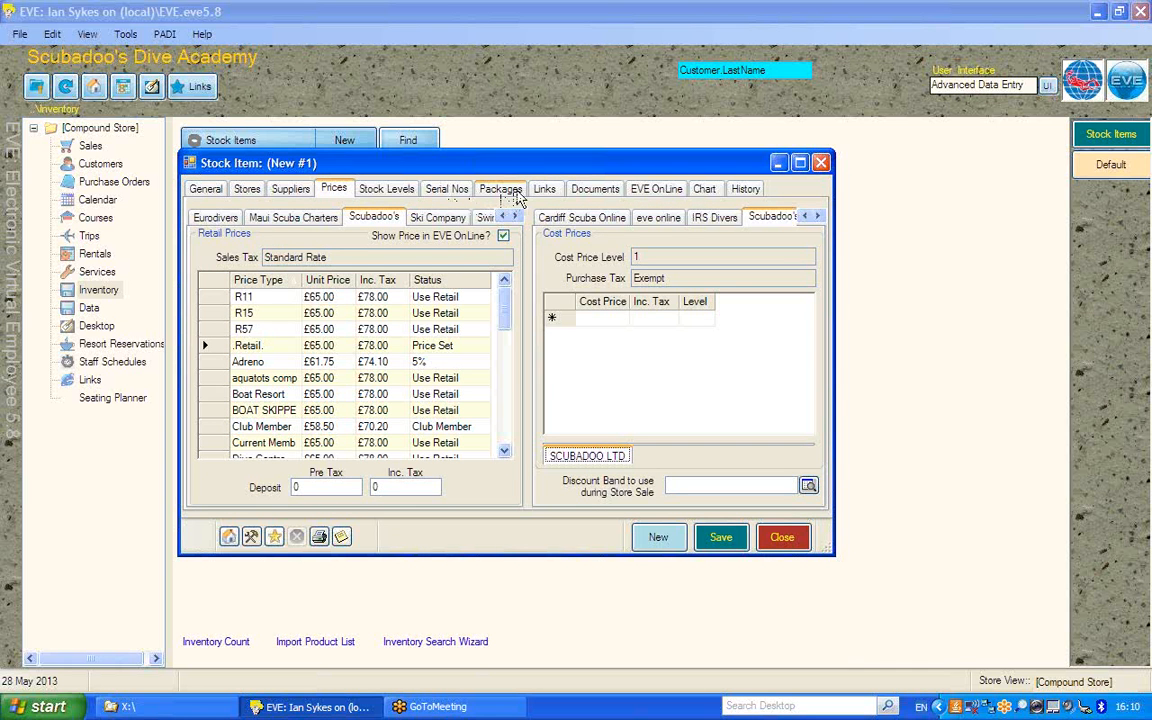
click(365, 188)
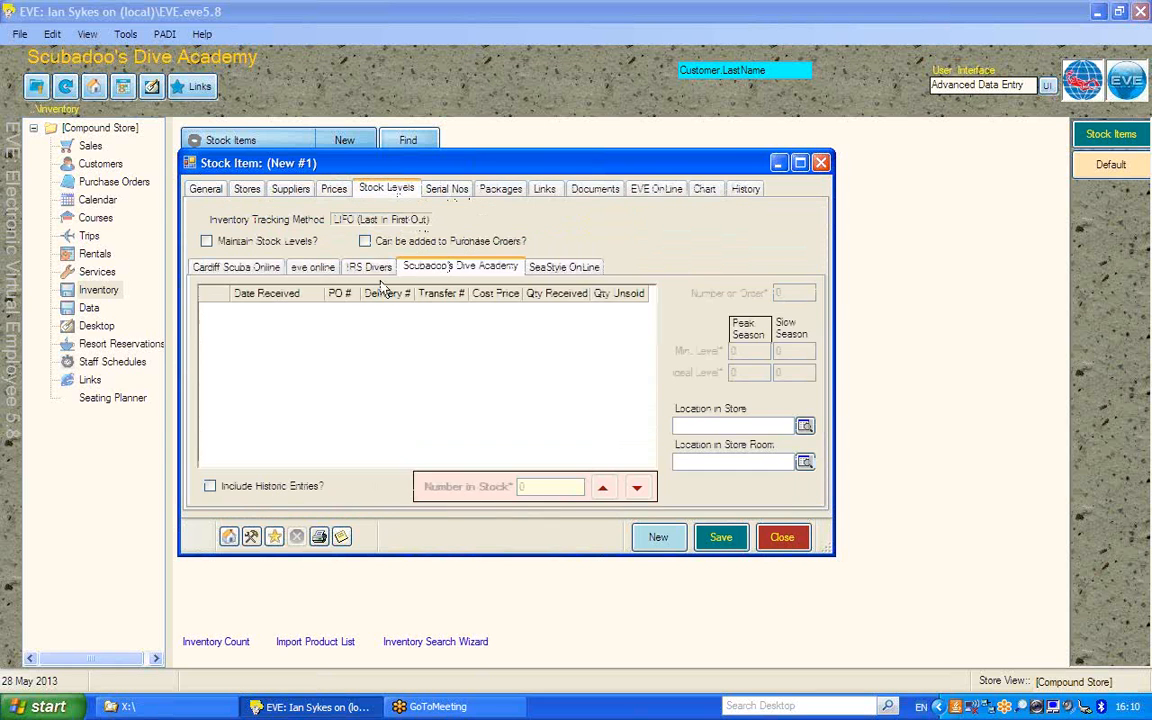
Link all incomplete Cape Dive 1 day trips to CORNWALL to the stock item, and save the item
click(547, 189)
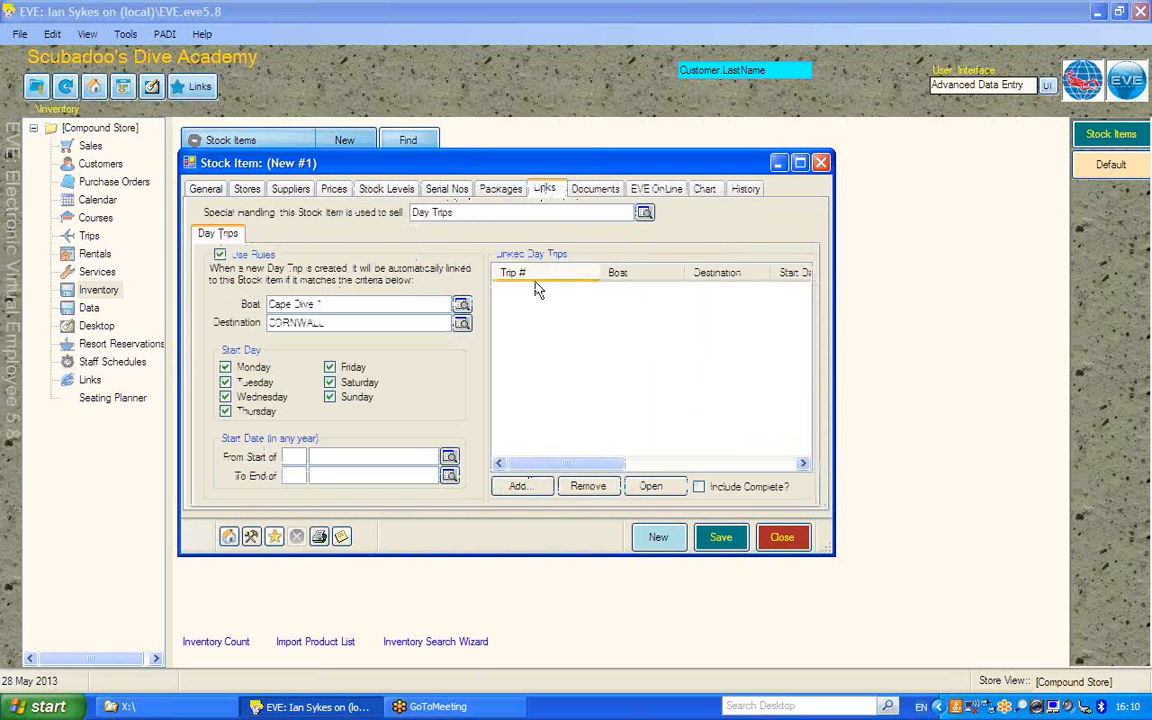
click(520, 485)
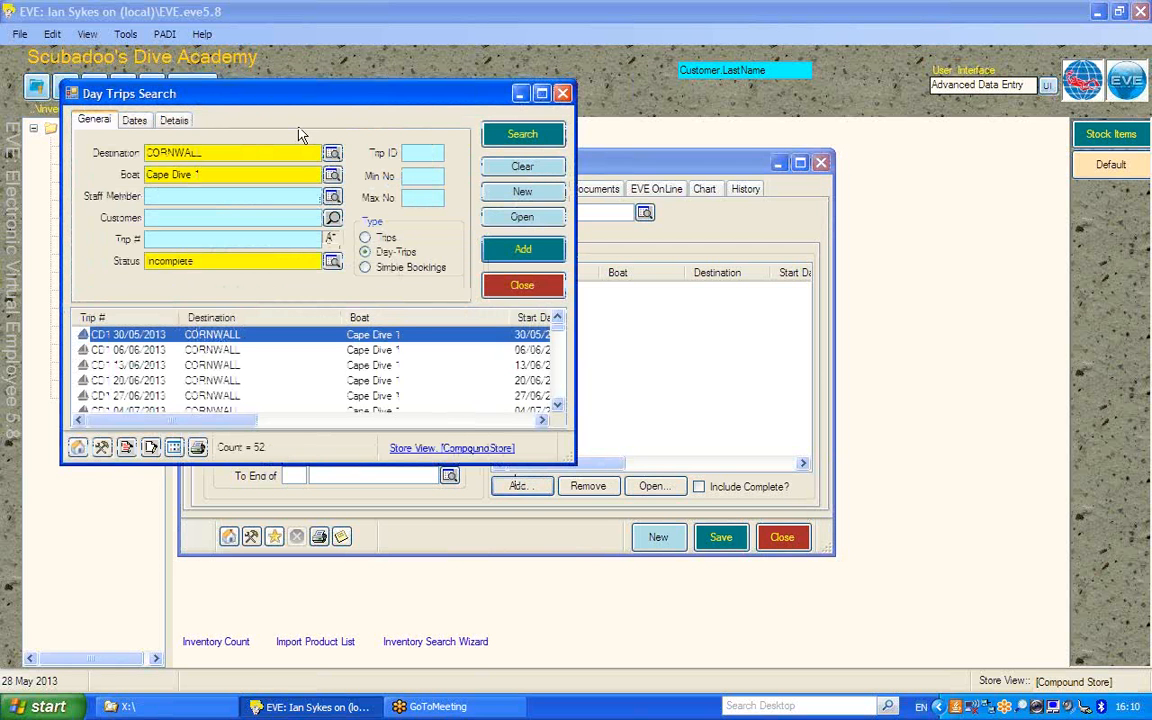
drag(290, 93, 654, 217)
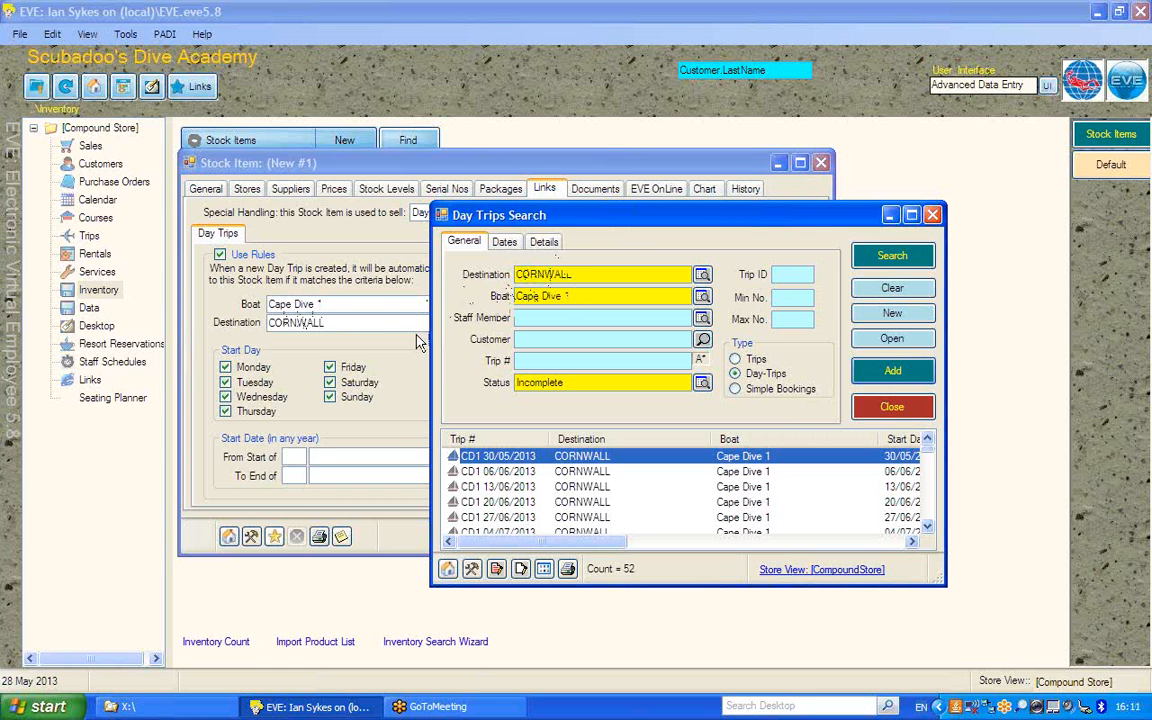
drag(538, 215, 378, 190)
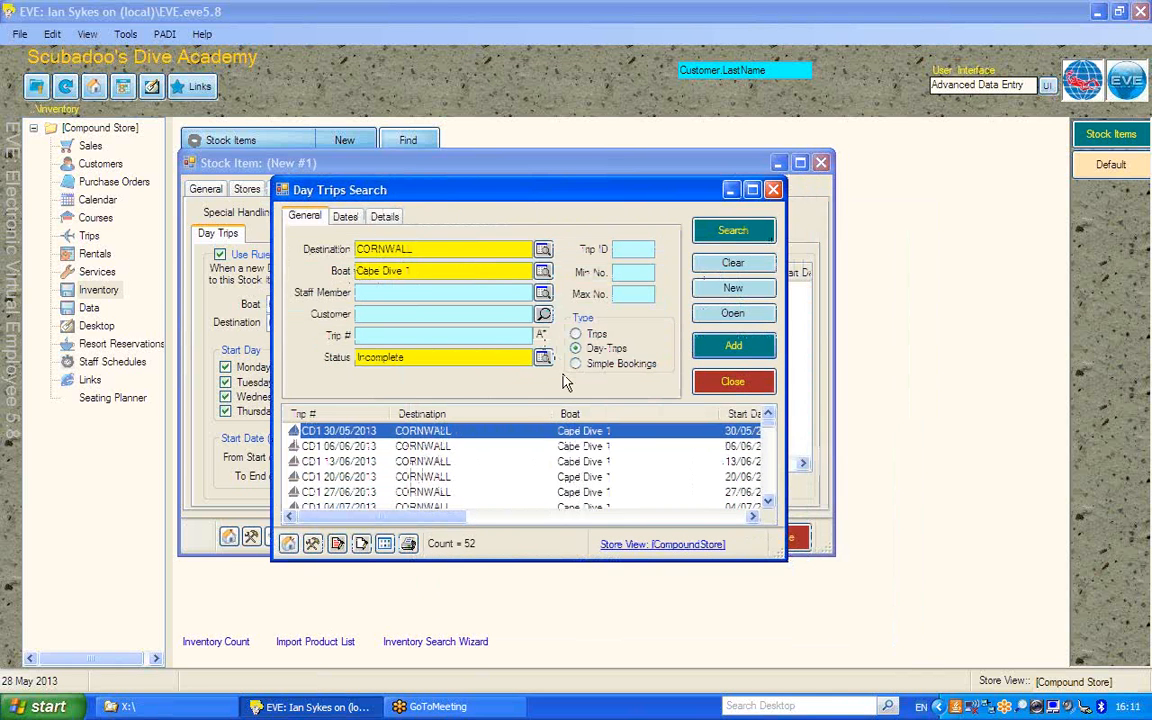
click(339, 548)
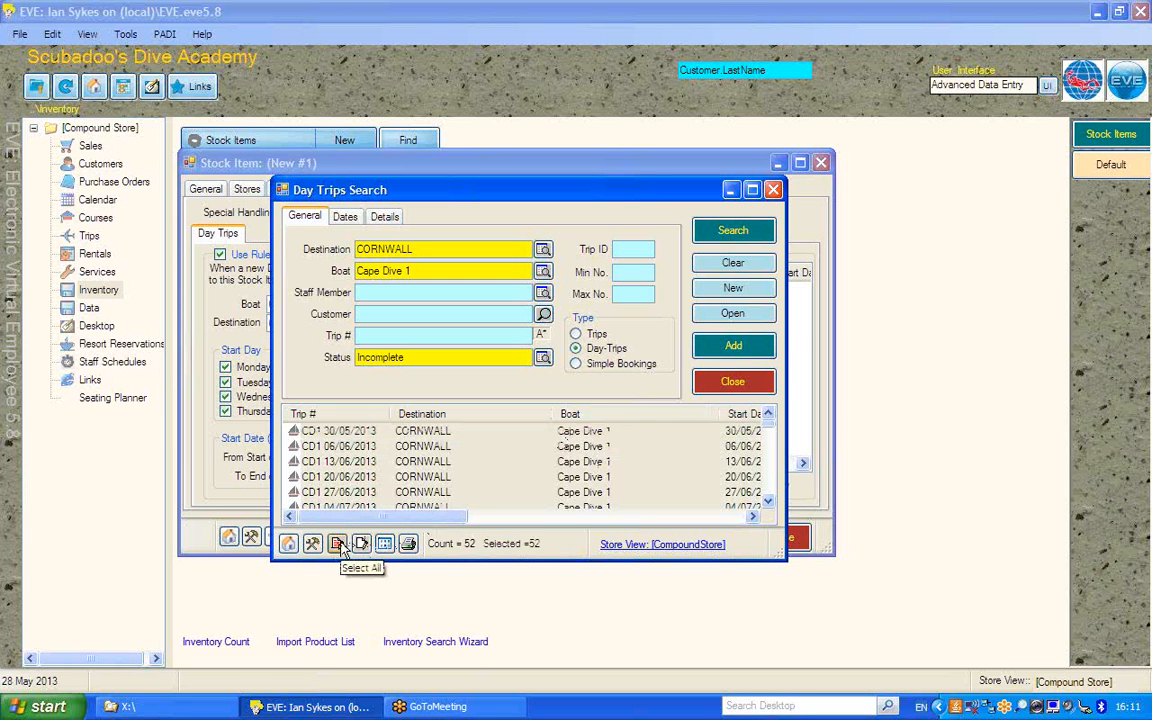
click(735, 347)
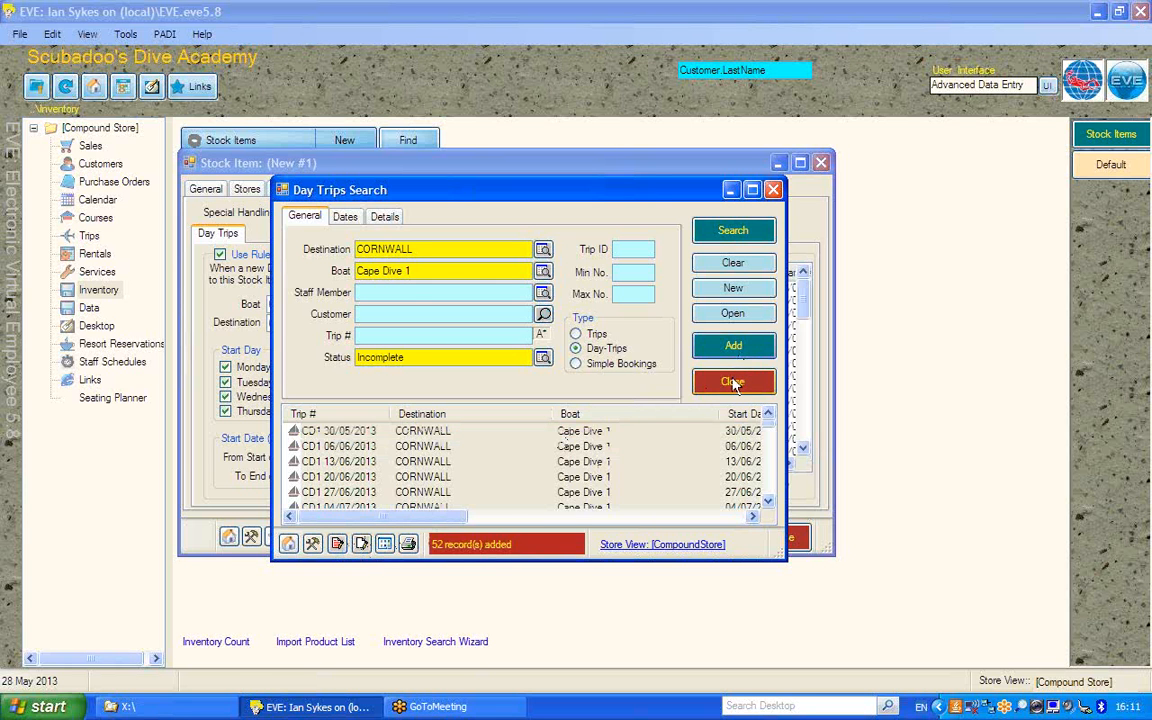
click(733, 383)
mouse_move(799, 291)
mouse_down()
mouse_move(800, 424)
mouse_move(805, 290)
mouse_up()
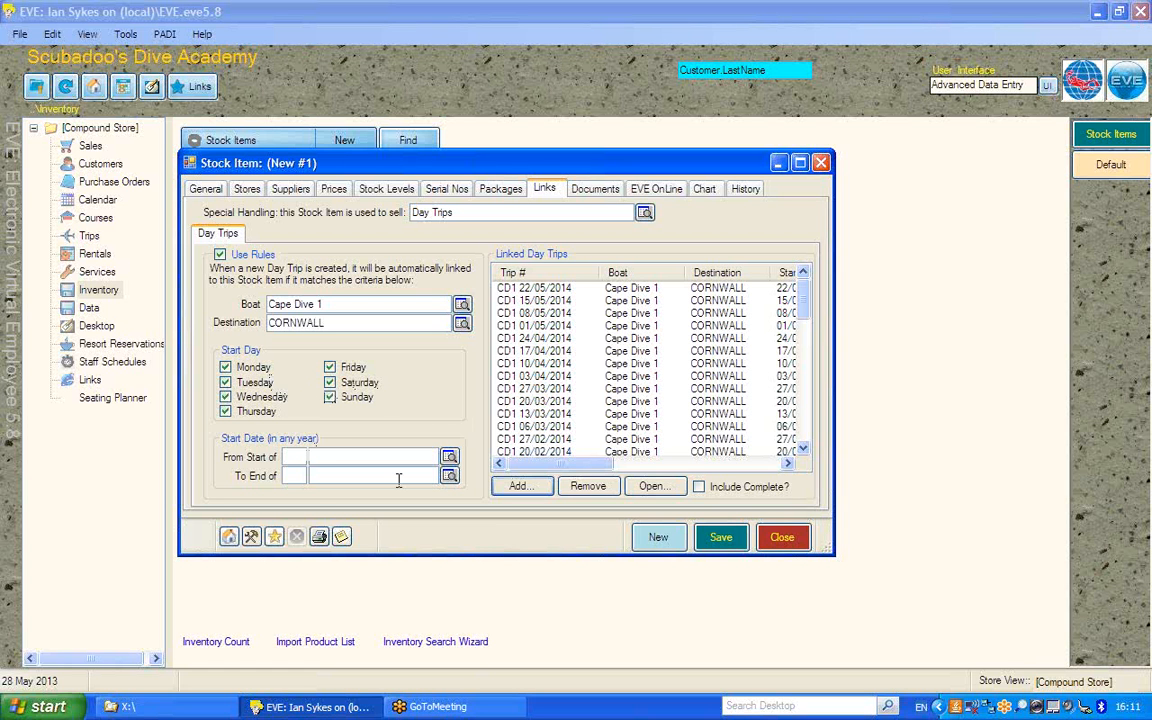
click(720, 538)
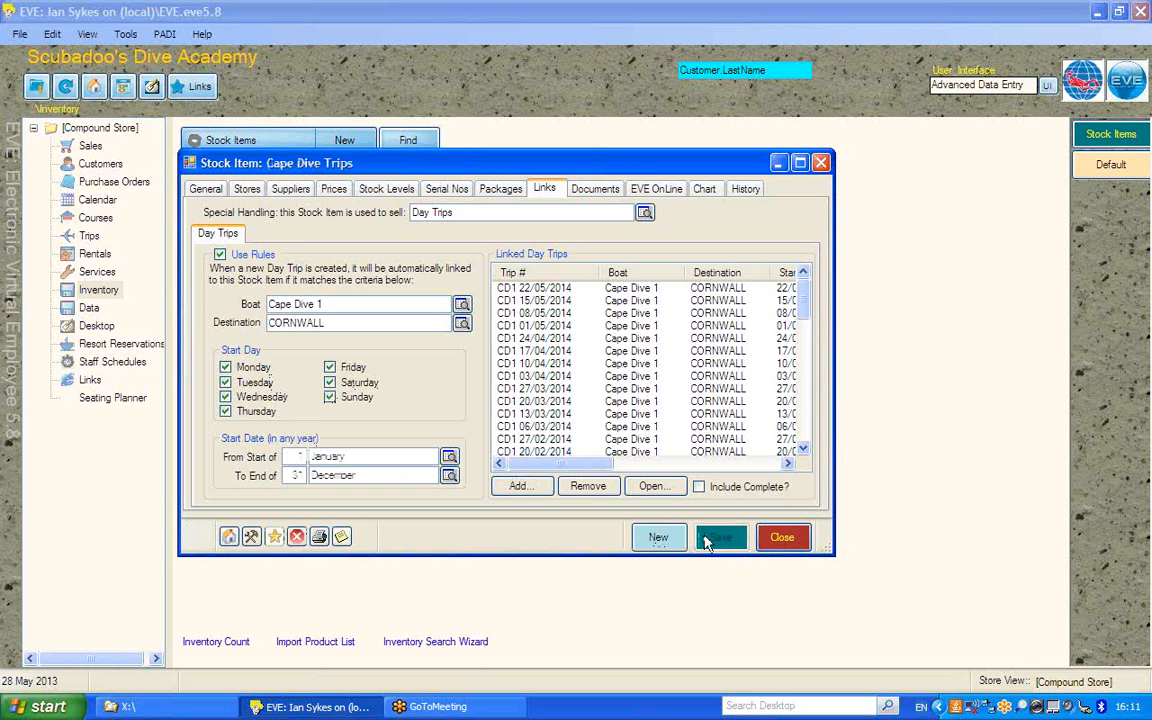